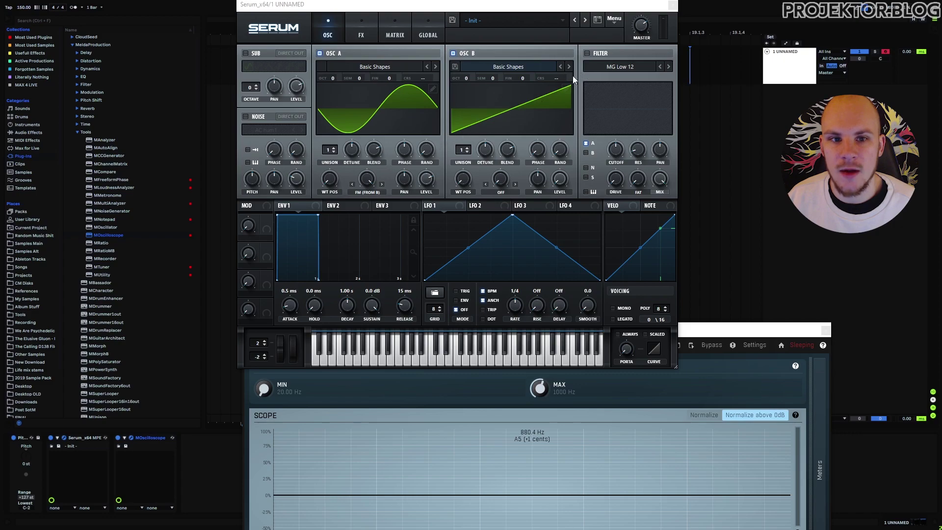
Disable oscillator B, play a note to view oscillator A's output on the oscilloscope, and re-enable oscillator B
click(559, 12)
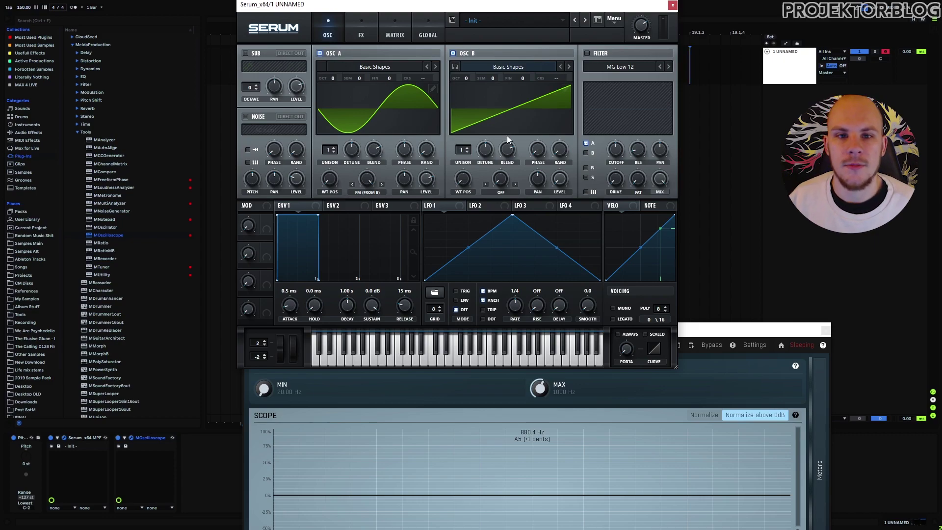
click(452, 53)
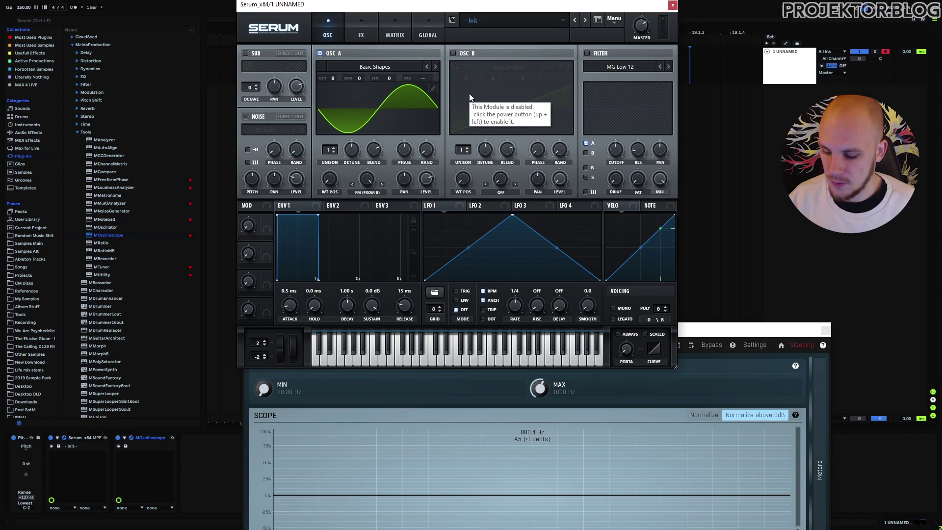
key(g)
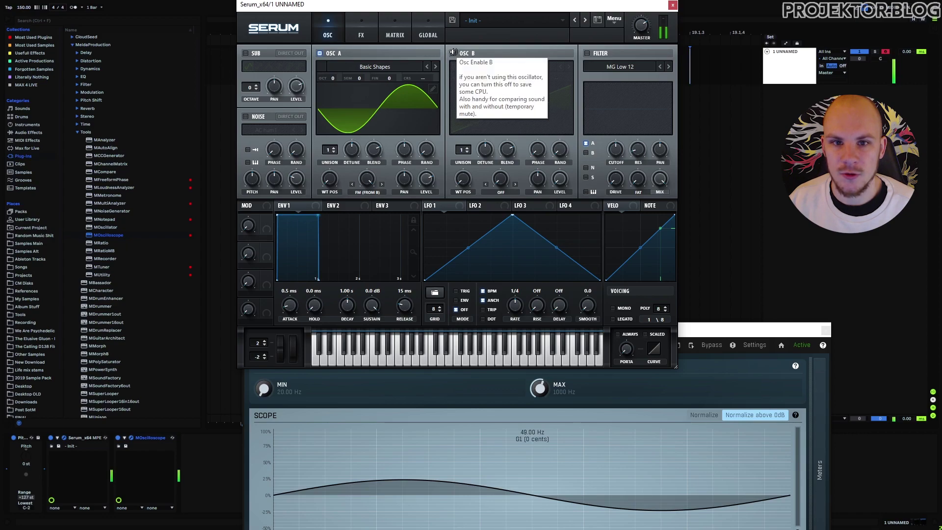
click(453, 52)
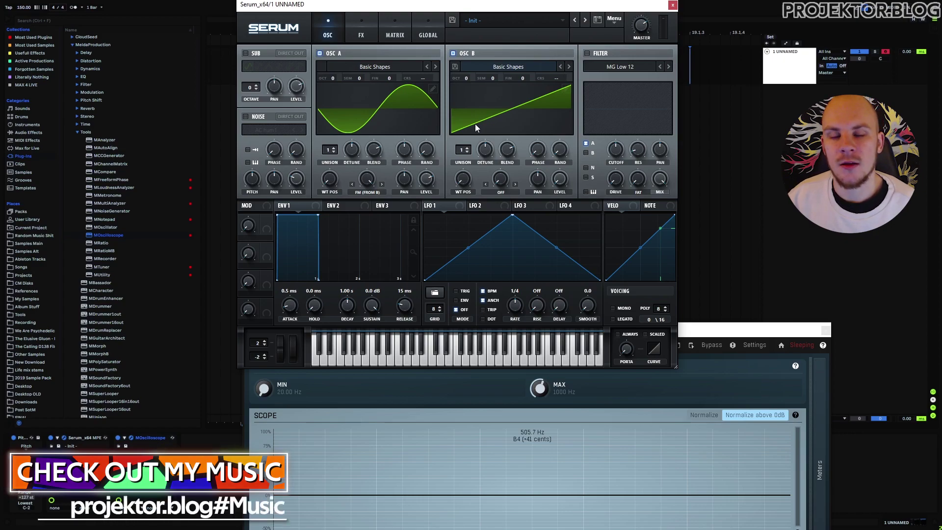
Redraw oscillator B's wavetable as a full-range descending saw ramp and audition it
double_click(522, 120)
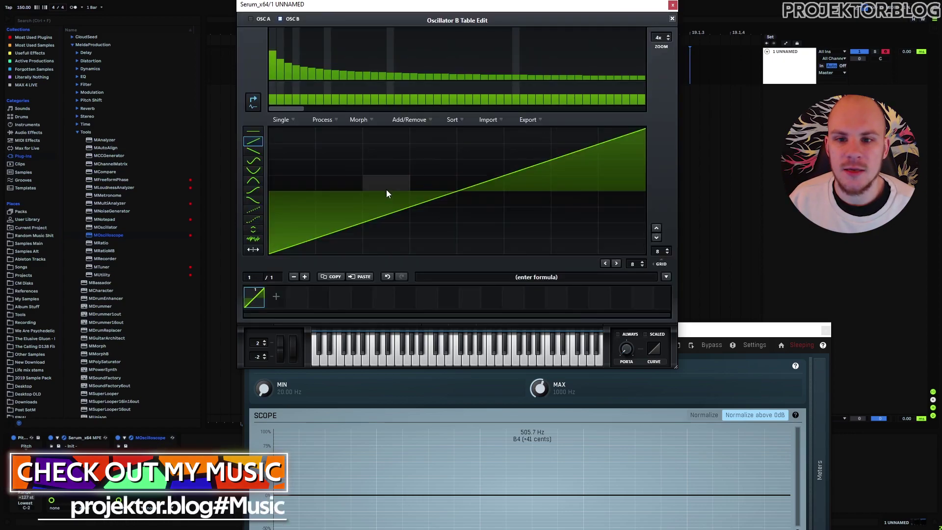
click(254, 151)
mouse_move(273, 145)
mouse_down()
mouse_move(314, 142)
mouse_move(549, 226)
mouse_move(647, 245)
mouse_up()
click(671, 19)
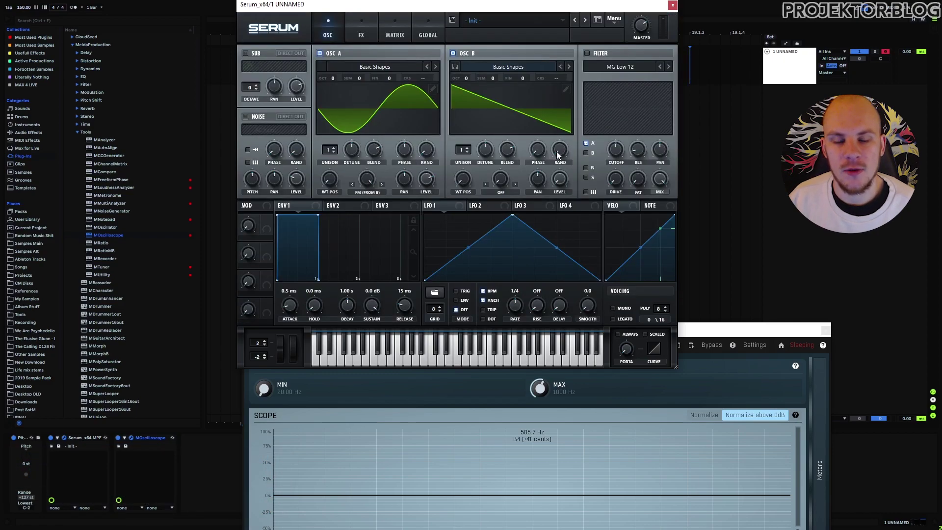
mouse_move(557, 155)
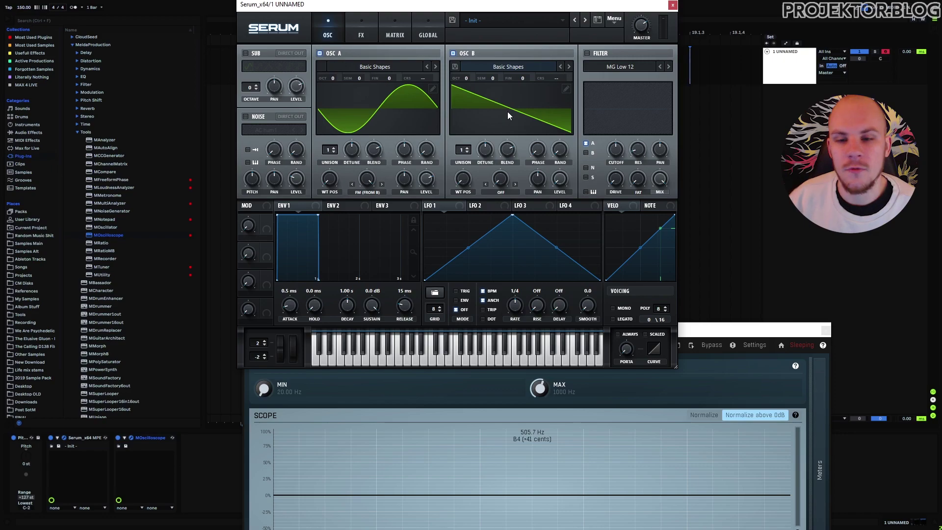
click(481, 108)
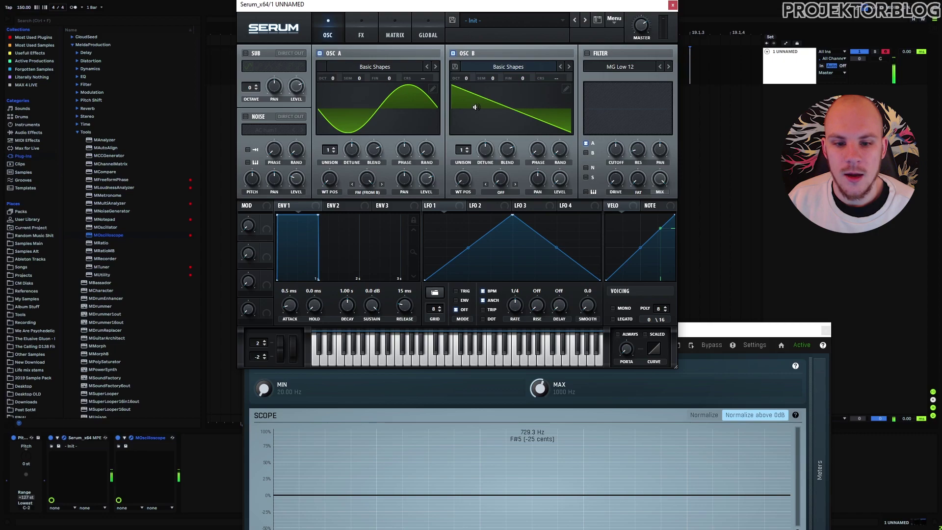
click(474, 107)
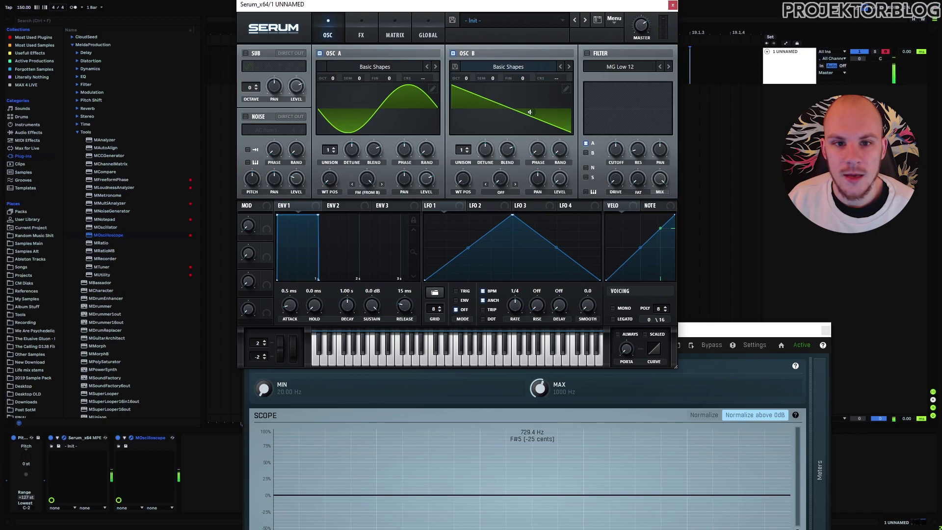
Redraw oscillator B's wavetable as a full-range ascending saw ramp and close the wavetable editor
click(566, 89)
click(253, 141)
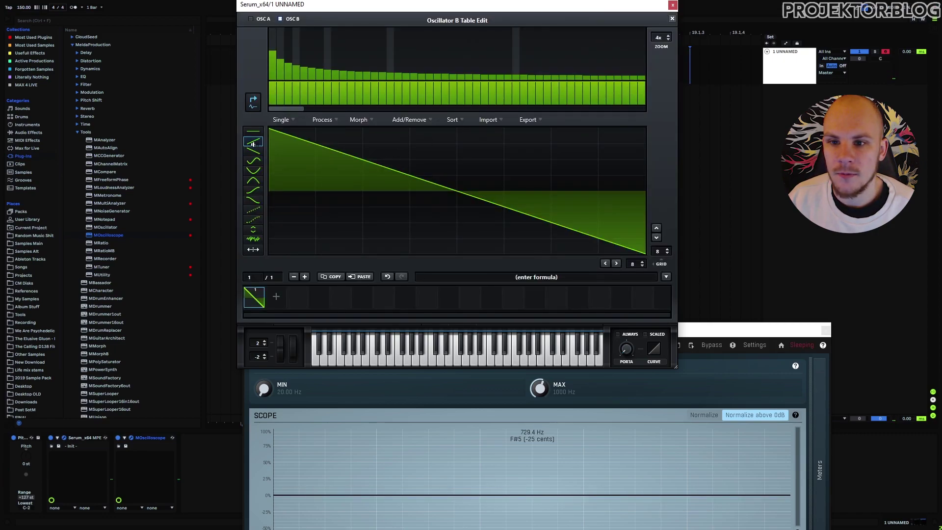
drag(285, 248, 642, 130)
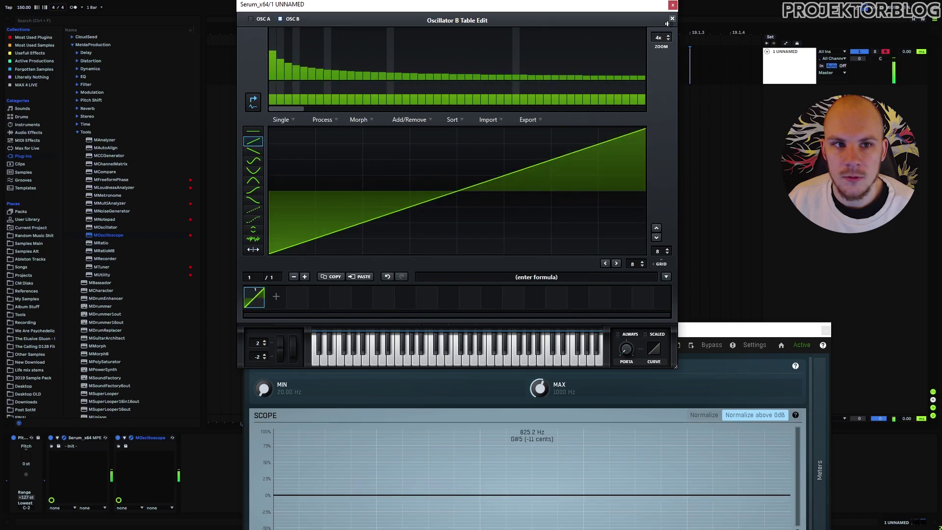
click(672, 18)
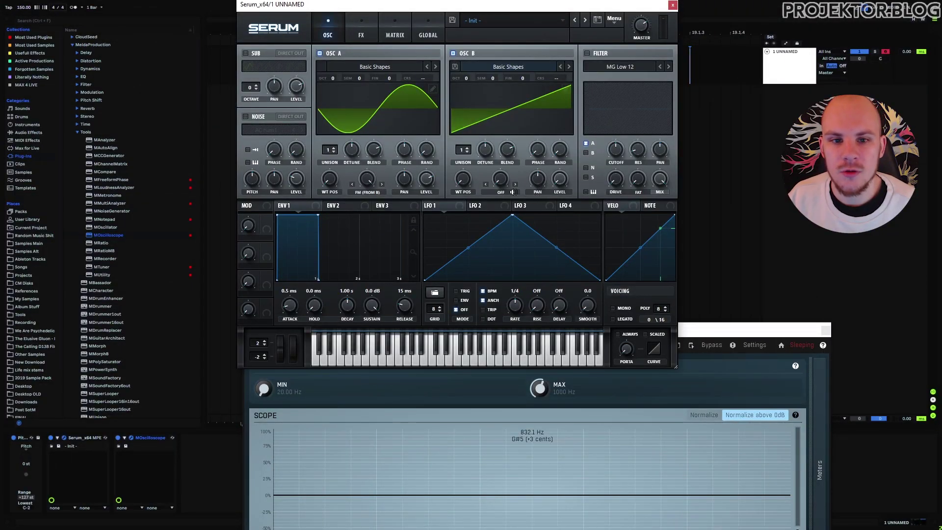
Set oscillator B's warp mode to Remap 1 with an upward-bent remap curve and a warp amount of 100%
click(505, 191)
click(517, 344)
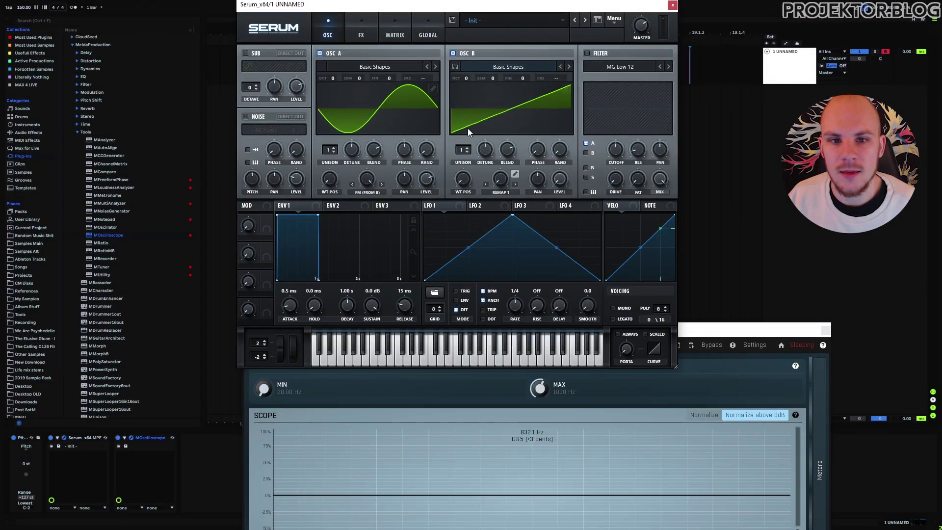
click(515, 175)
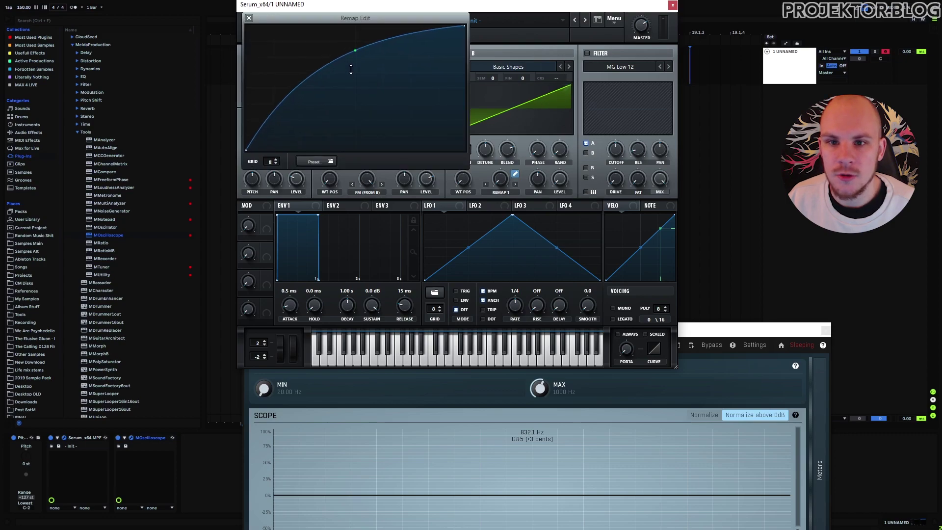
drag(501, 174, 500, 142)
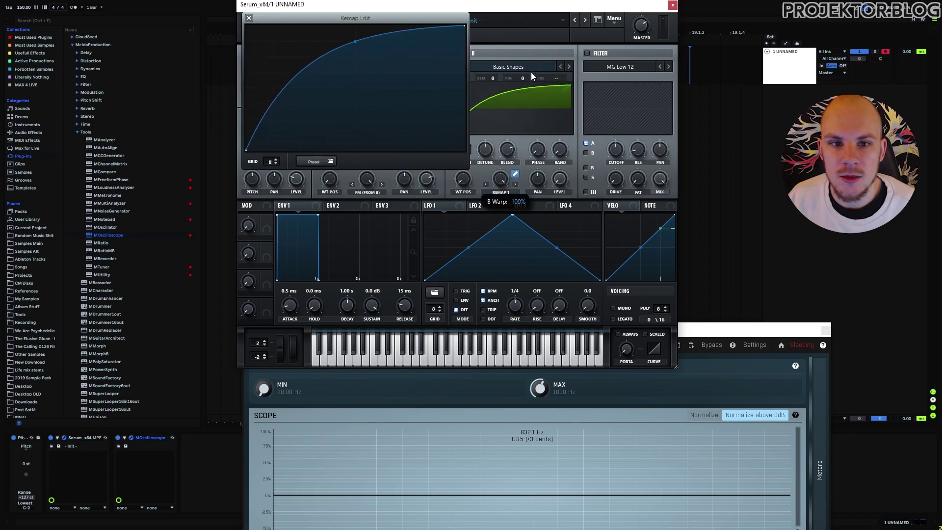
click(249, 18)
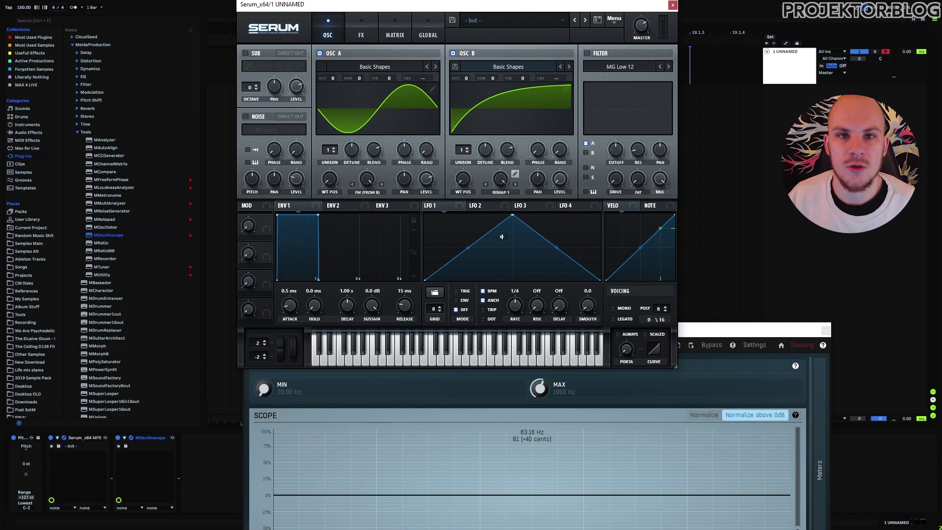
Bend oscillator B's remap curve further upward so it rises steeply at the start, and close the remap editor
click(515, 174)
drag(358, 55, 358, 28)
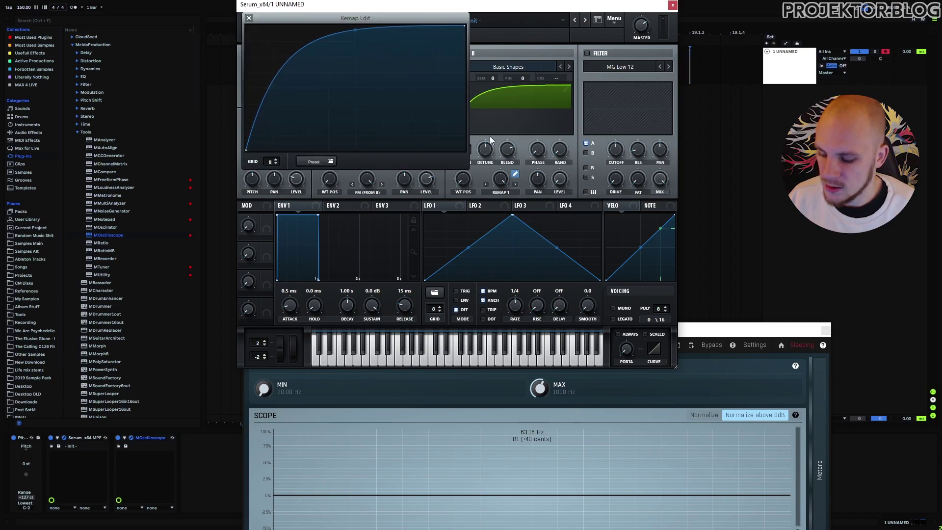
click(455, 239)
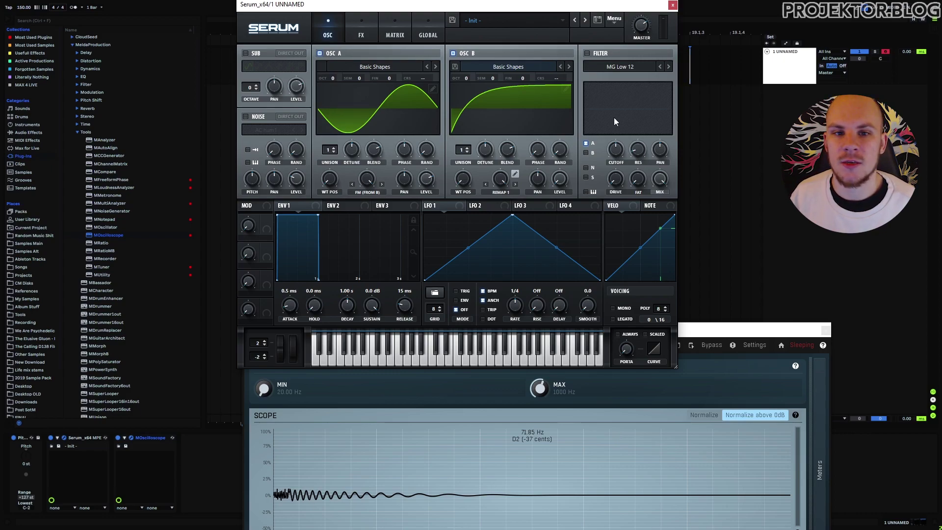
Examine oscillator B's base waveform in the wavetable editor and compare it with the warped shape
click(567, 93)
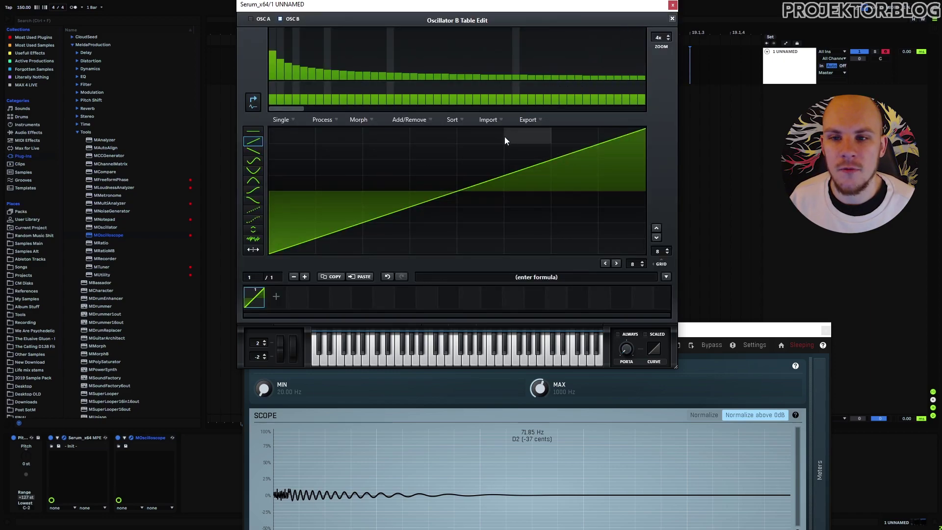
click(672, 19)
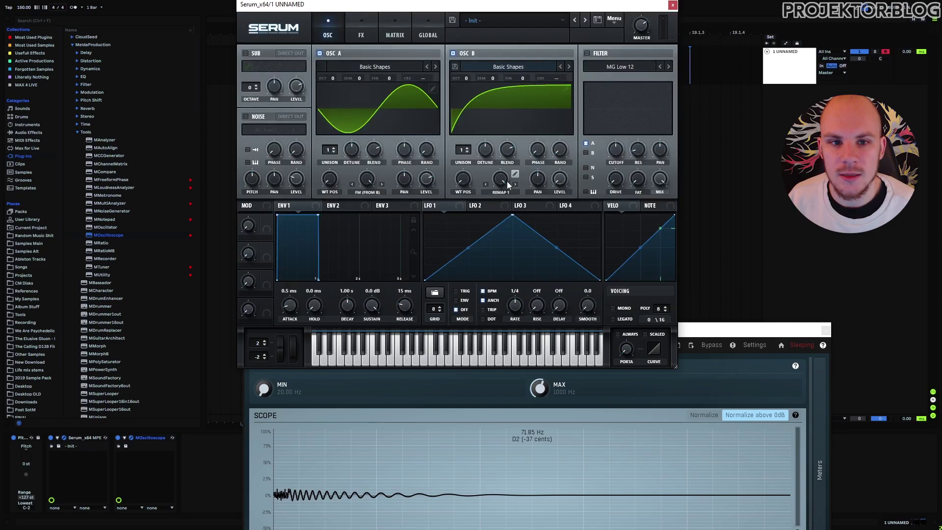
click(563, 90)
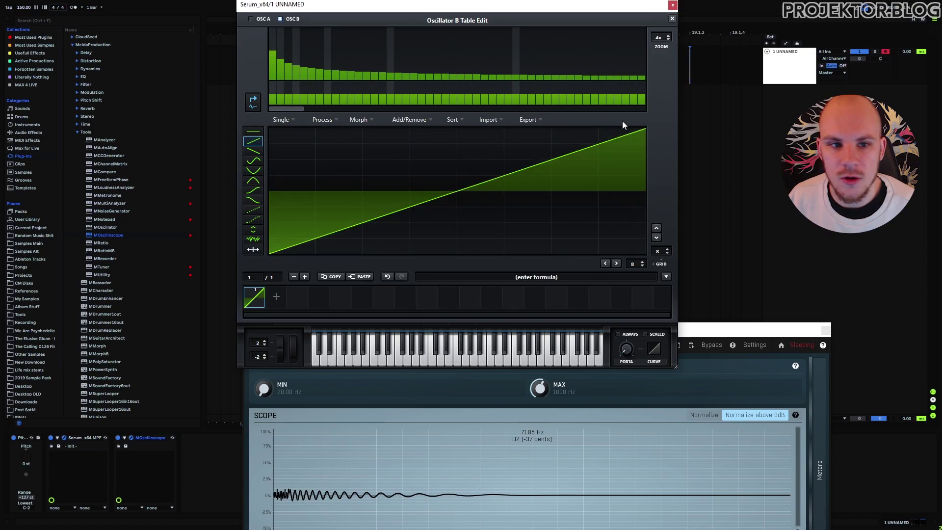
click(672, 19)
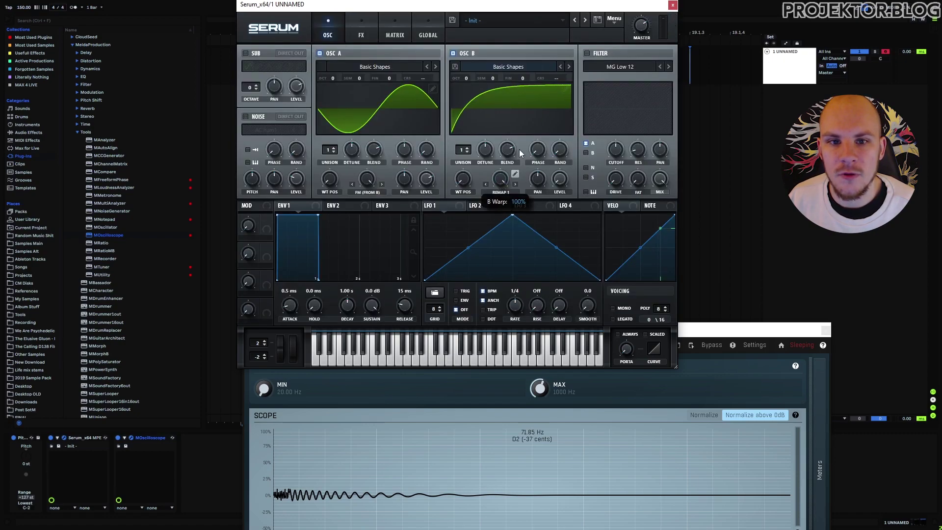
Bend oscillator B's remap curve fully downward so it stays flat and rises steeply only at the end
click(514, 173)
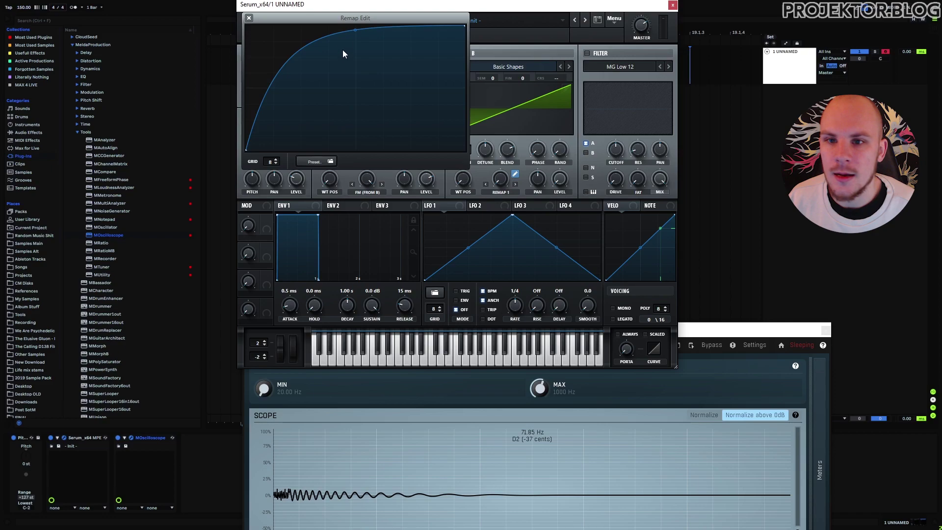
drag(352, 31, 353, 140)
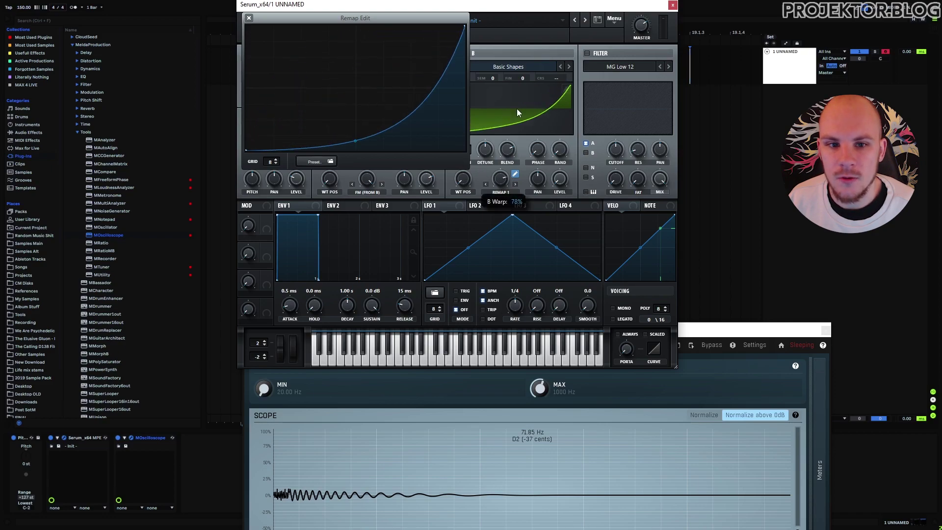
click(249, 17)
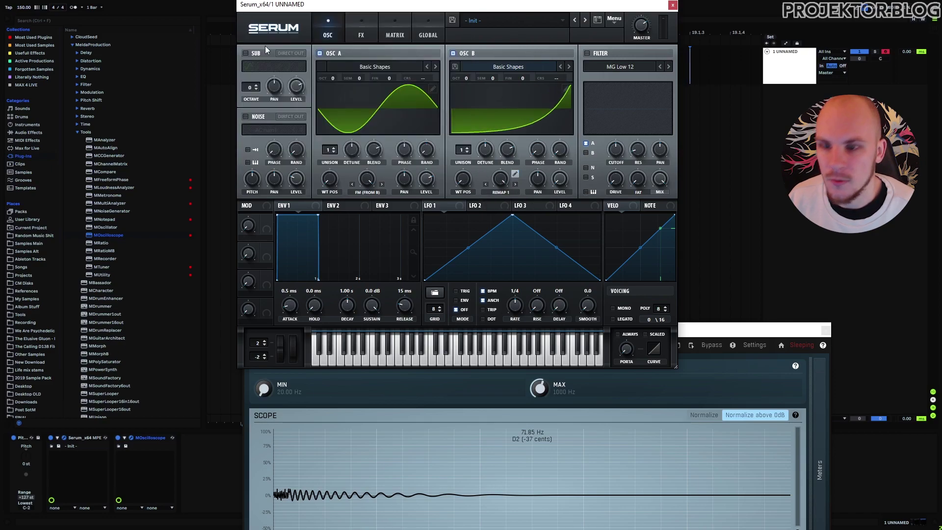
click(514, 174)
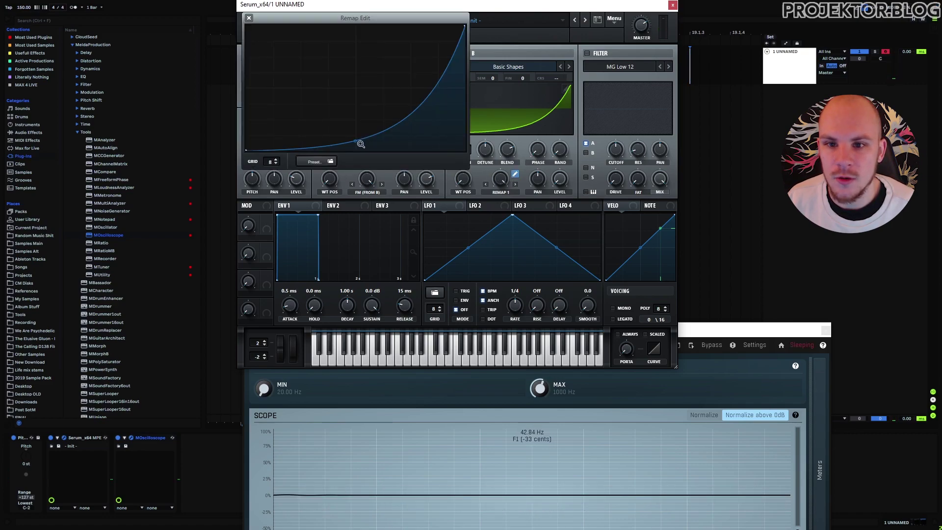
drag(356, 145, 355, 173)
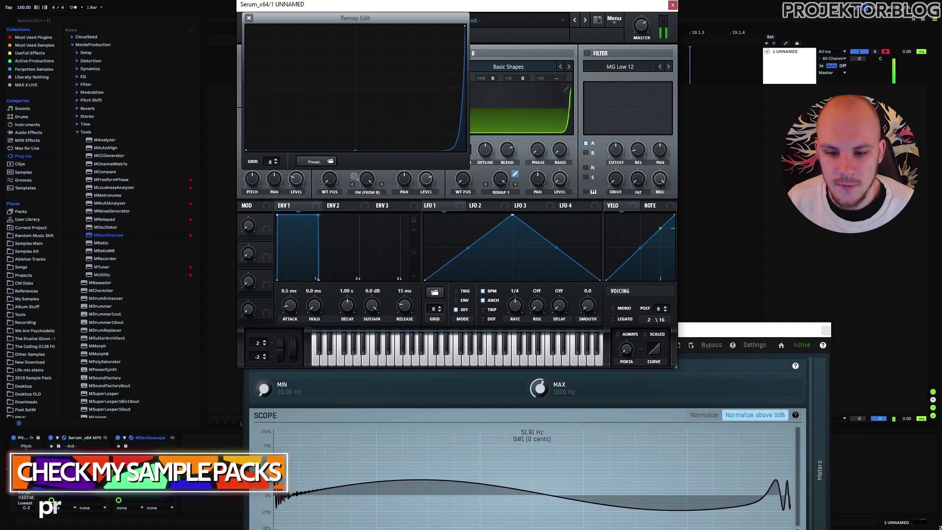
Sweep oscillator B's warp amount down to its minimum and close the remap editor
drag(500, 179, 504, 214)
mouse_move(503, 224)
mouse_down()
mouse_move(508, 162)
mouse_move(500, 206)
mouse_up()
click(515, 174)
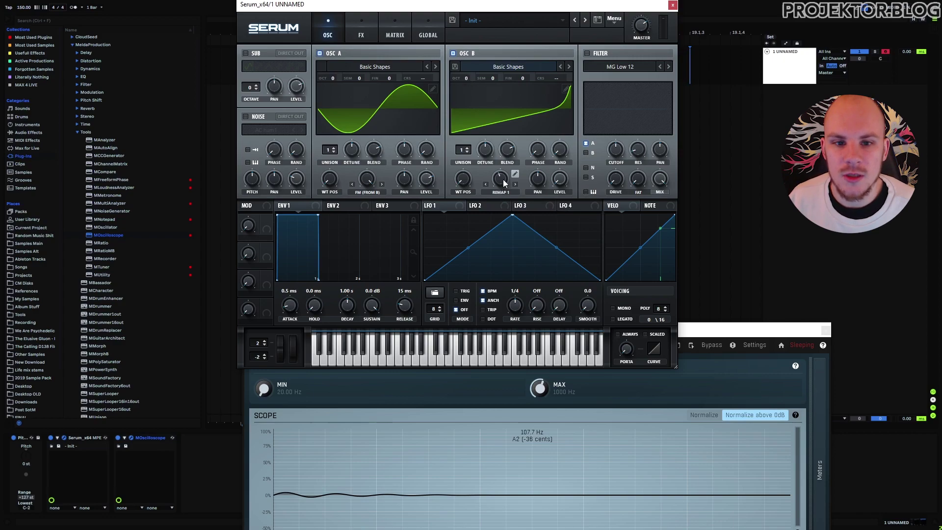
drag(503, 183, 501, 257)
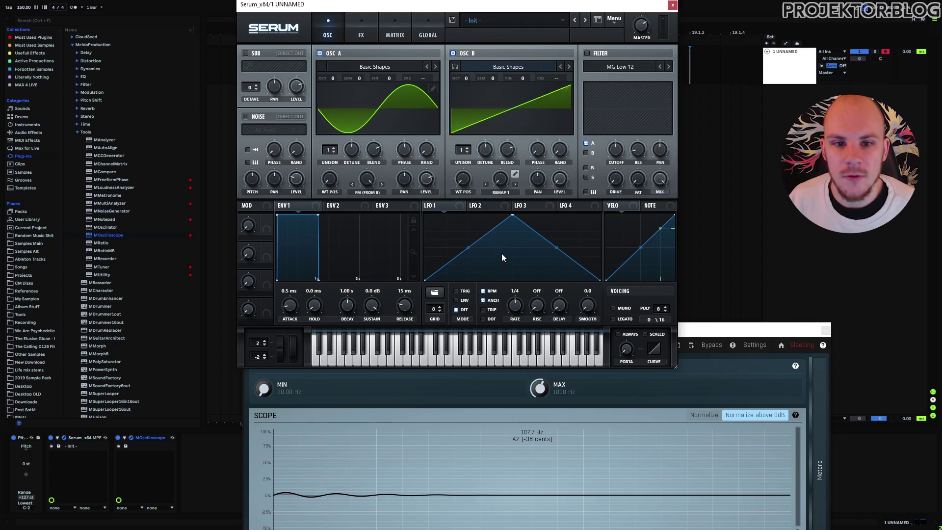
Render oscillator B's warp into its wavetable and save the wavetable as Designer FM Example
click(615, 22)
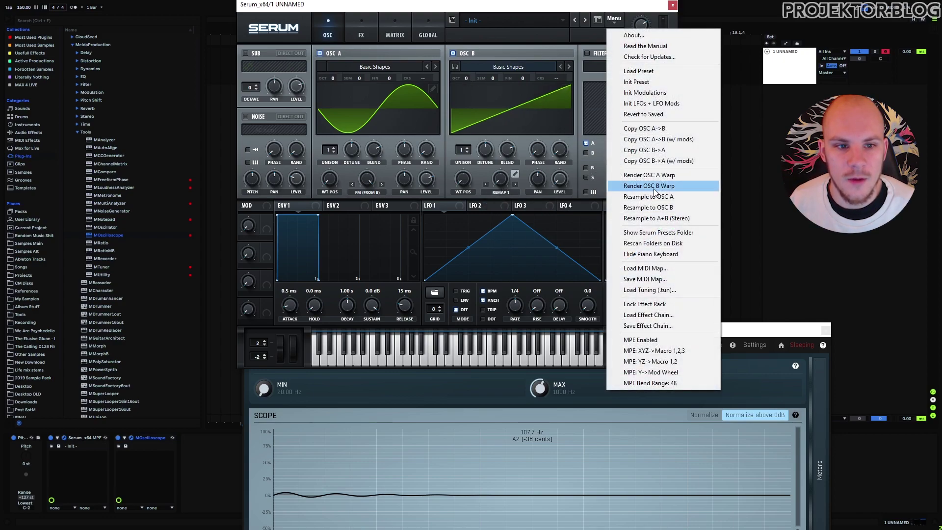
click(670, 190)
drag(467, 182, 457, 64)
click(456, 65)
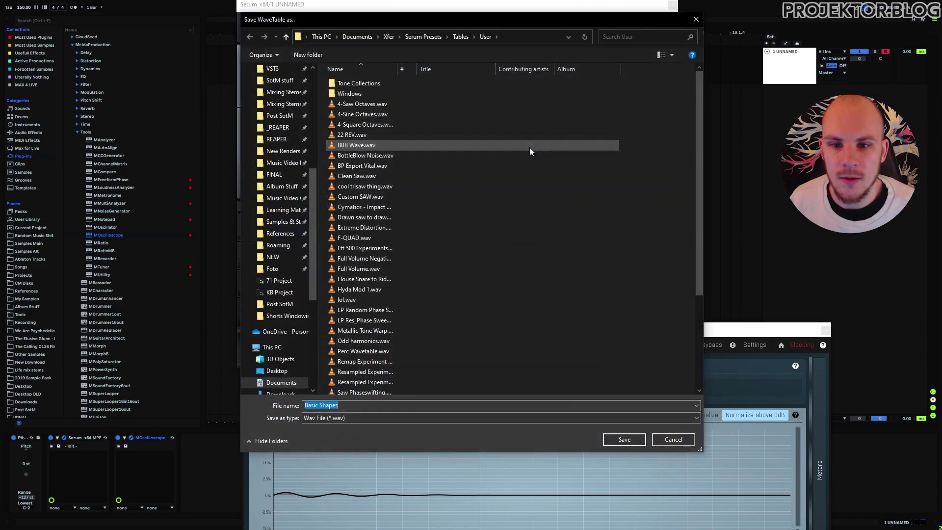
double_click(529, 147)
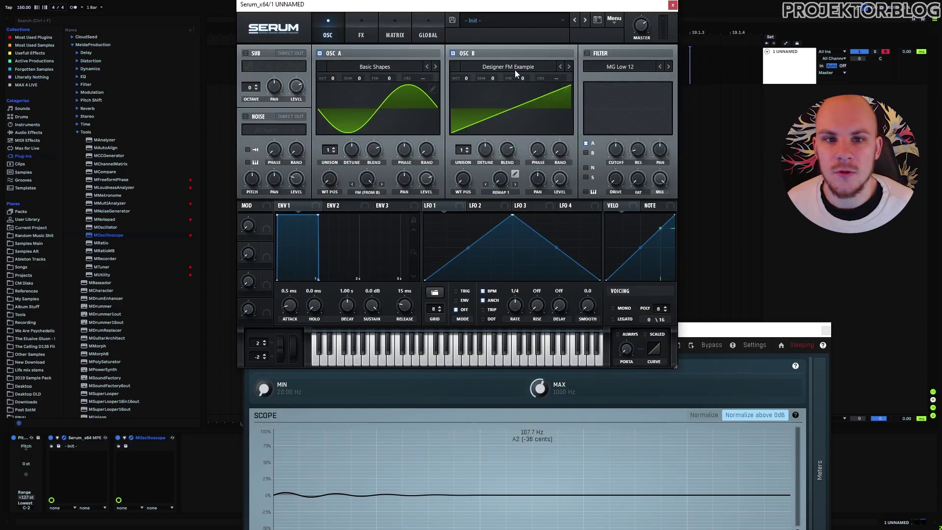
Close the Serum and MOscilloscope plug-in windows
click(672, 5)
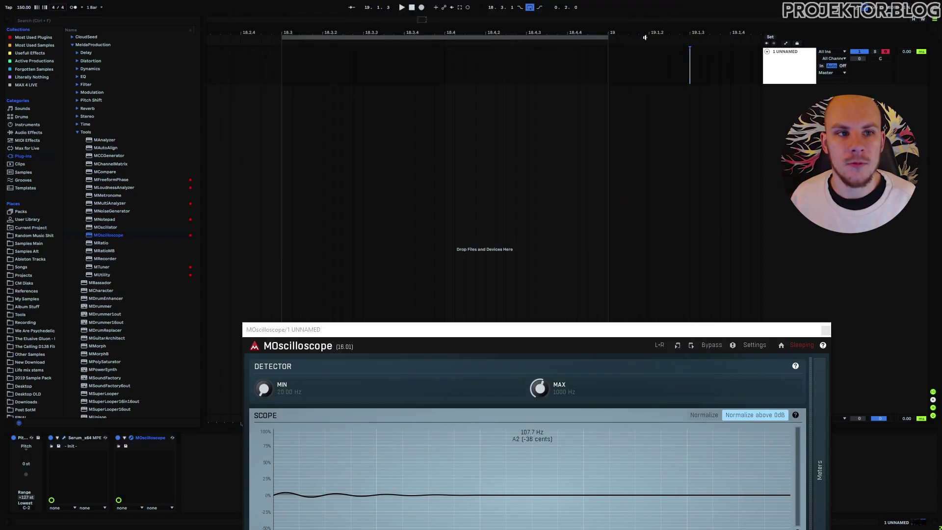
click(826, 330)
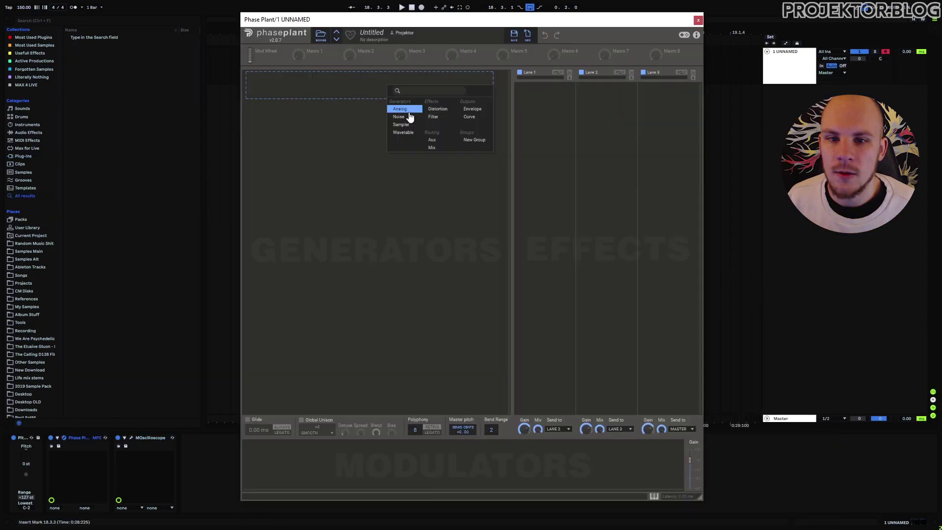
Add an Analog generator in a new group and a separate Wavetable generator below that group
click(409, 118)
click(293, 163)
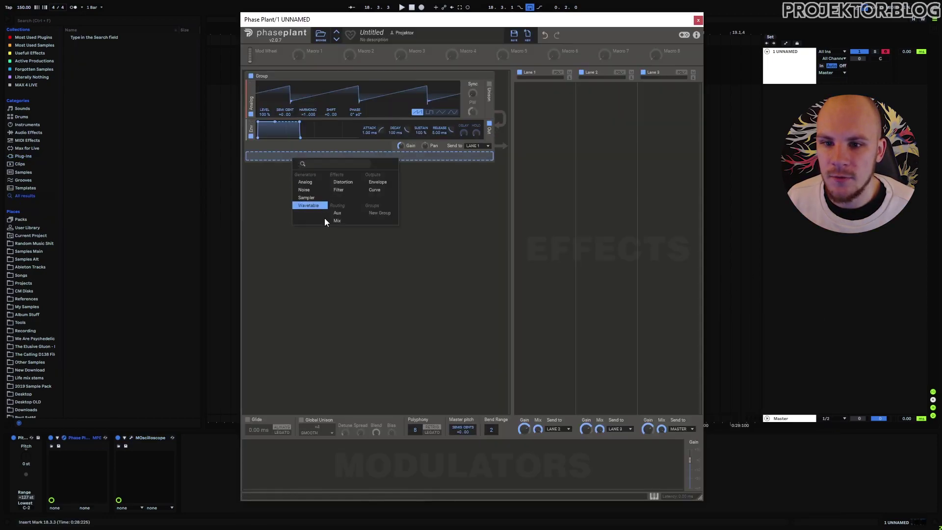
click(312, 210)
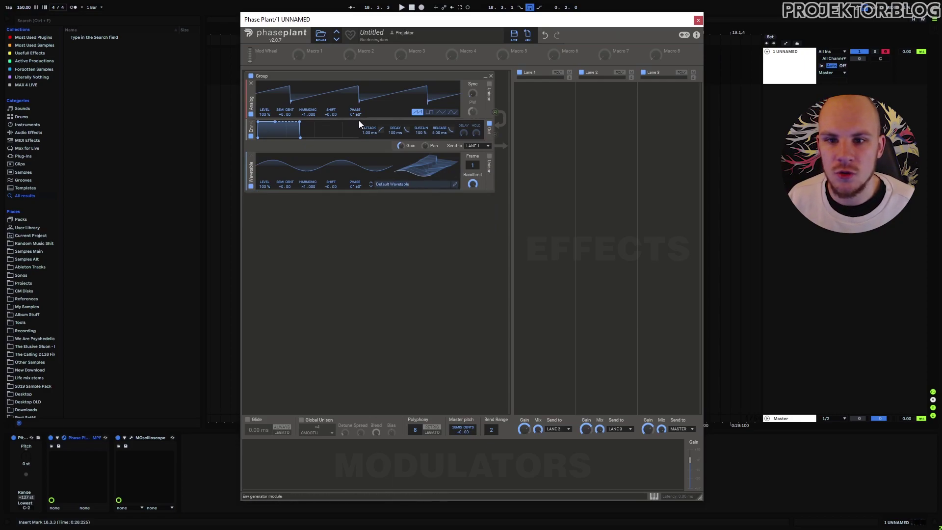
Load the saved Designer FM Example wavetable into the wavetable generator
click(399, 188)
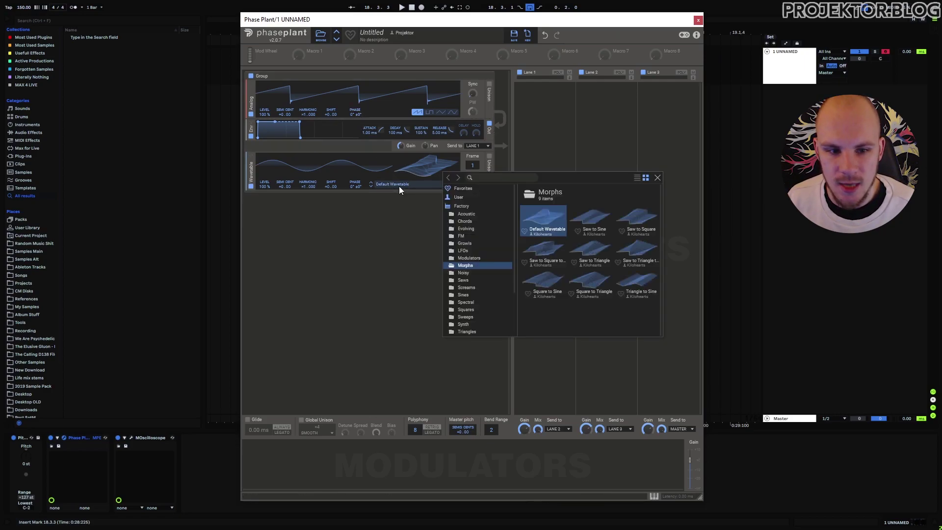
click(470, 287)
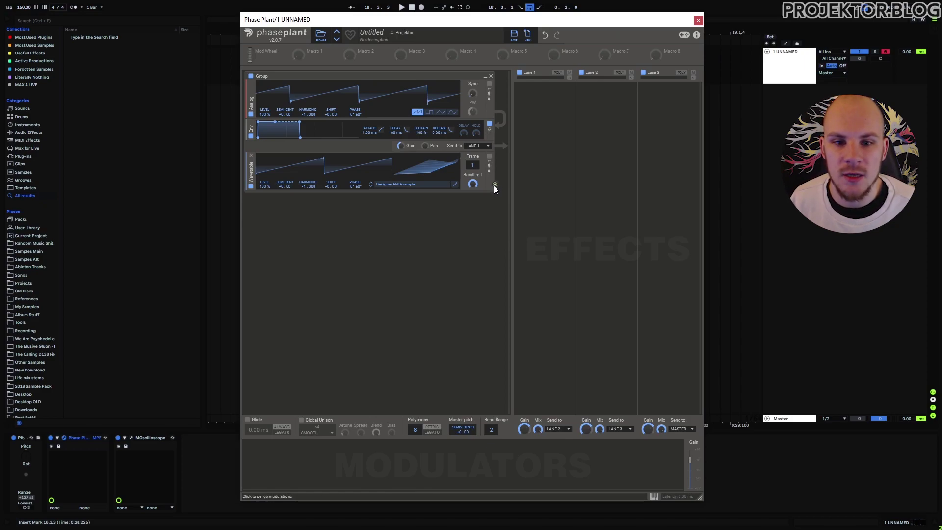
Try modulating the analog oscillator's phase and its frequency shift with the wavetable oscillator's output, and remove the modulation
drag(494, 184, 355, 118)
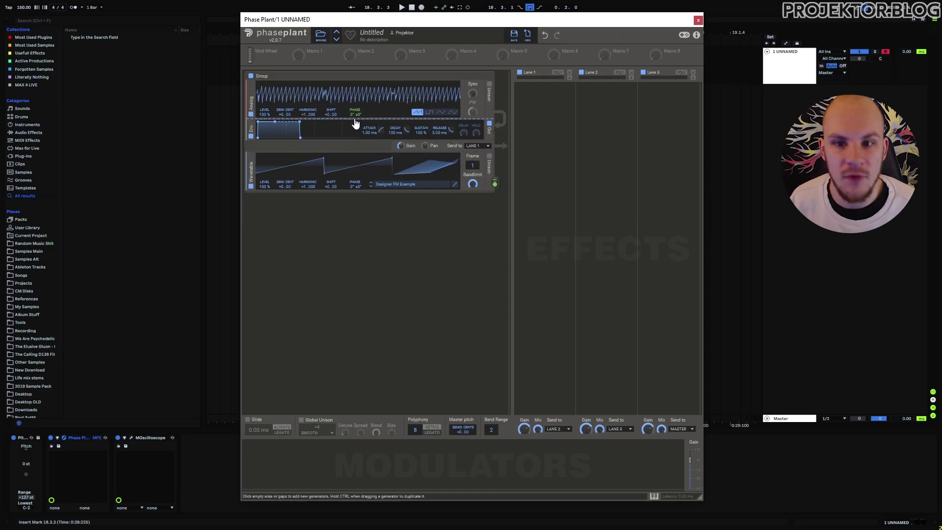
mouse_move(352, 117)
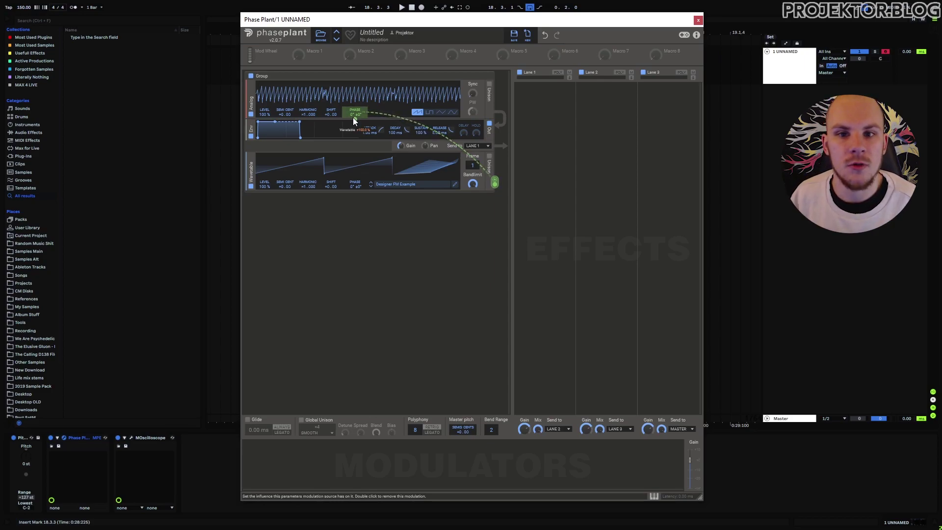
drag(352, 117, 331, 78)
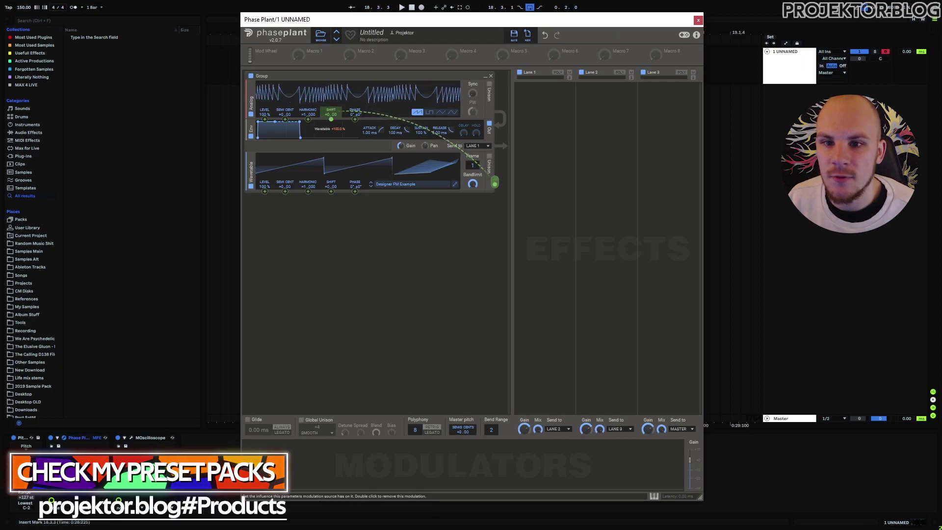
double_click(331, 119)
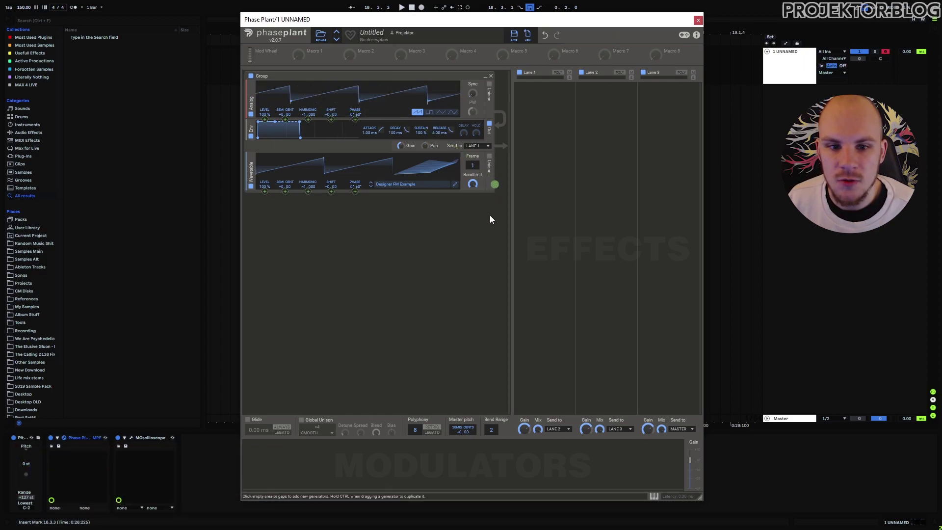
Modulate the analog oscillator's phase with frame 256 of the wavetable oscillator, using a sine as the analog waveform
drag(495, 183, 354, 115)
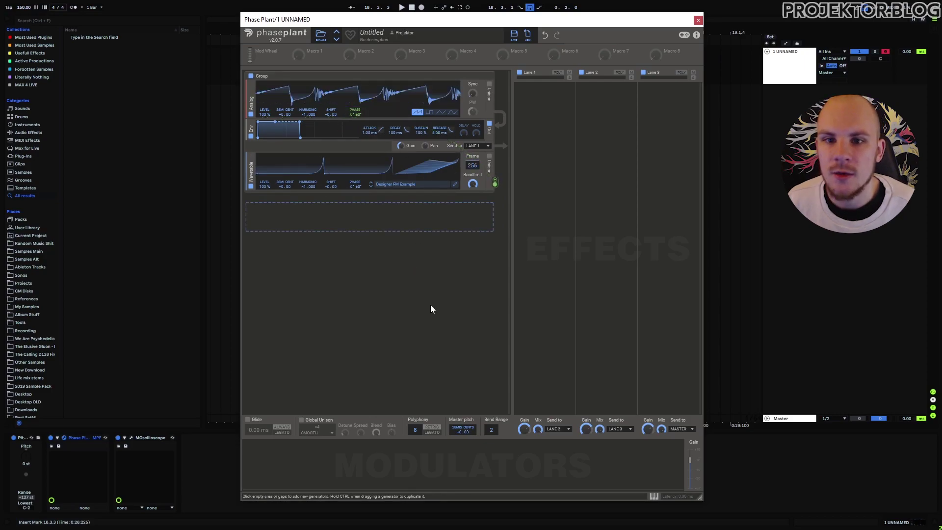
drag(472, 165, 475, 167)
click(452, 112)
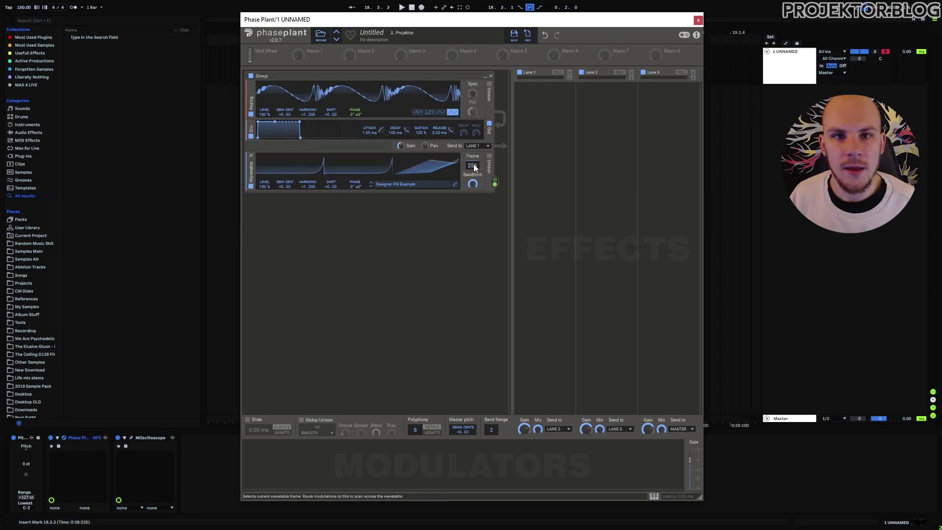